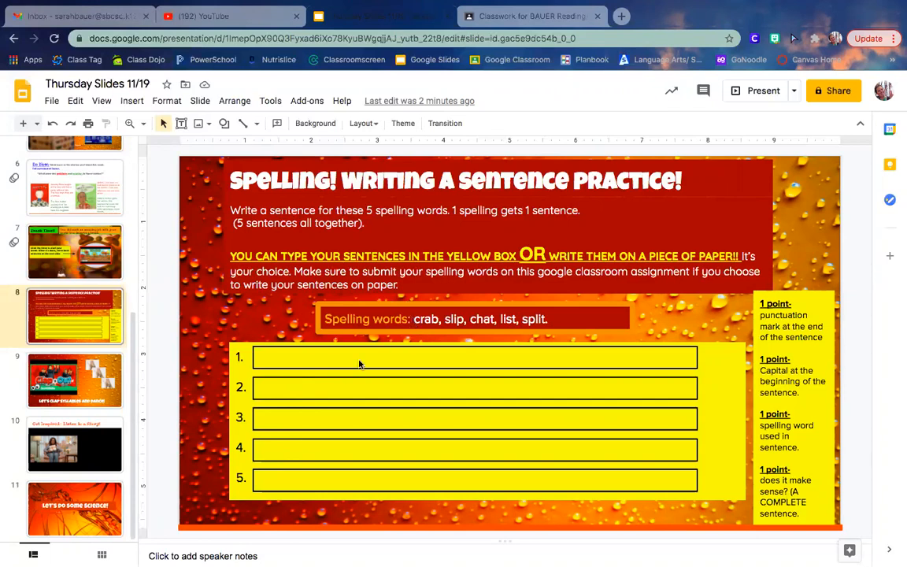
Enter "I saw a big crab swimming in the water." in answer box 1, correcting "on" to "in".
left_click(326, 360)
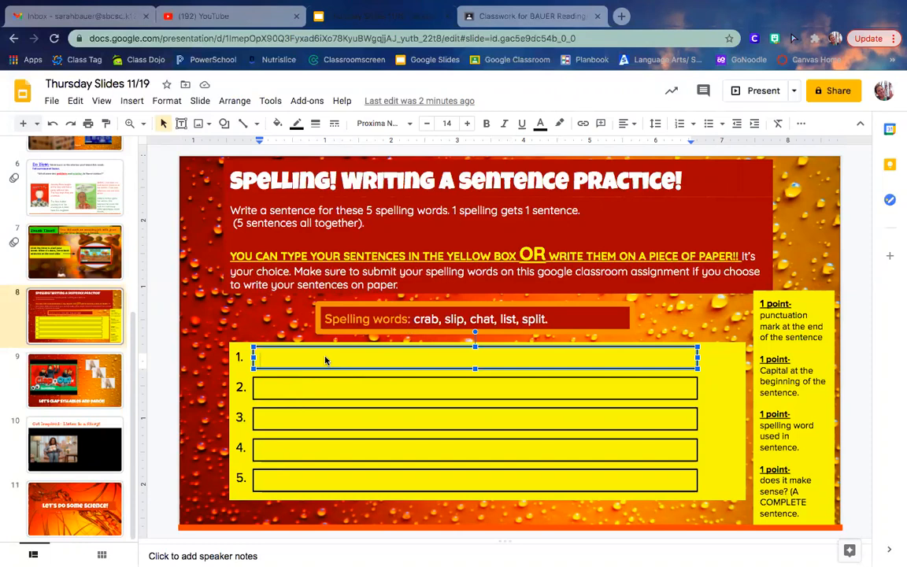
type("I saw a ")
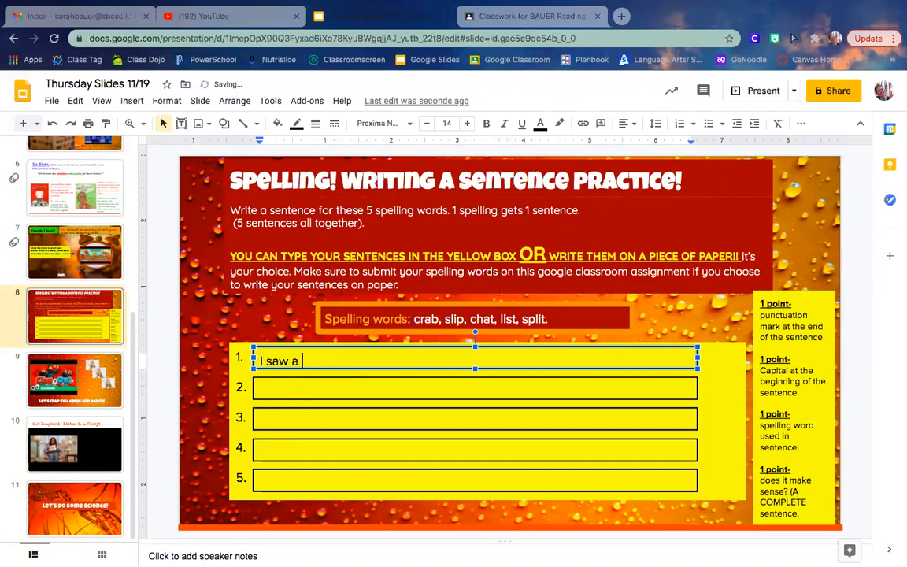
type("big ")
type("crab swi")
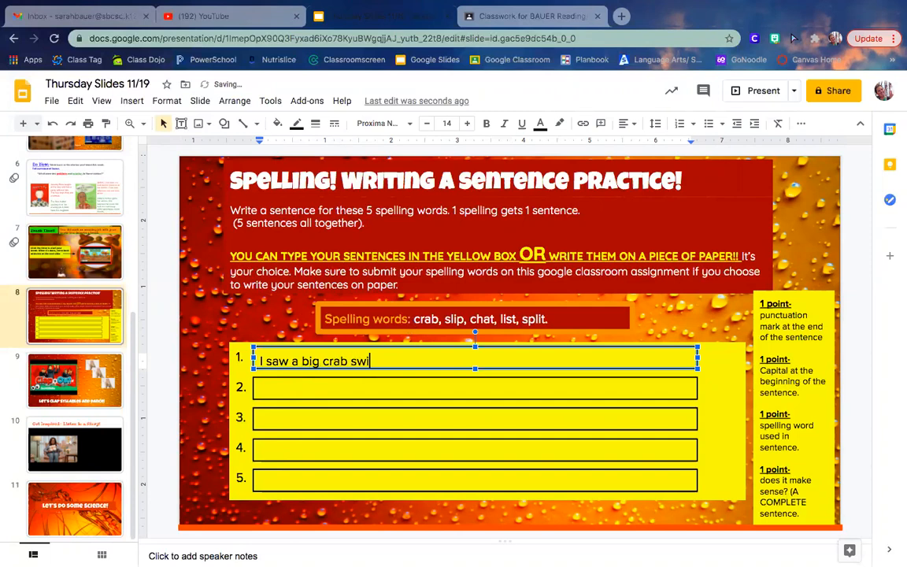
type("mming on")
key("BackSpace")
key("BackSpace")
key("BackSpace")
type("in the w")
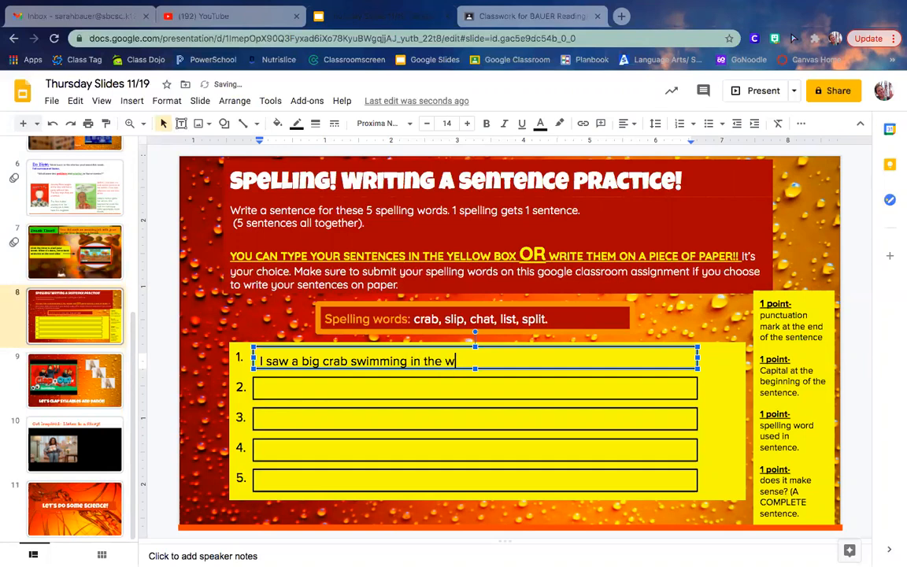
type("ater.")
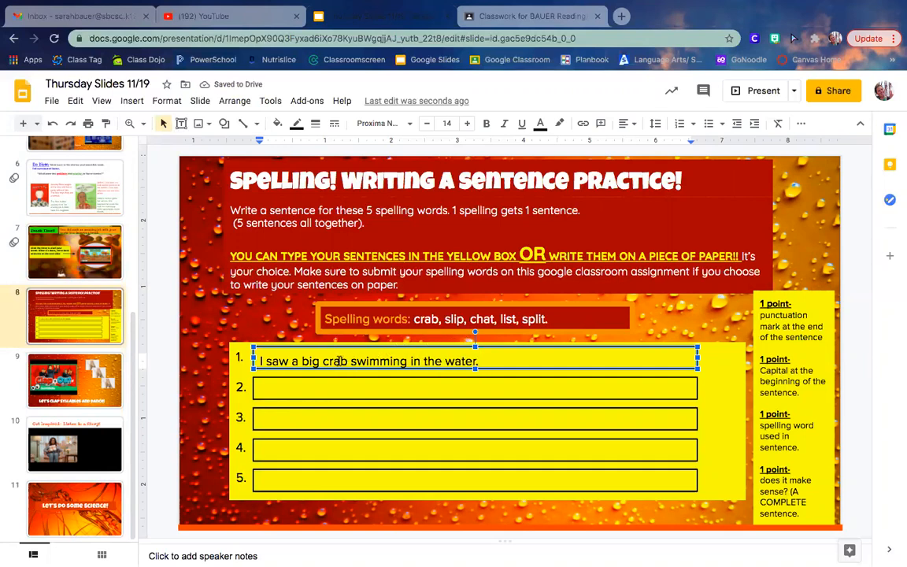
double_click(338, 361)
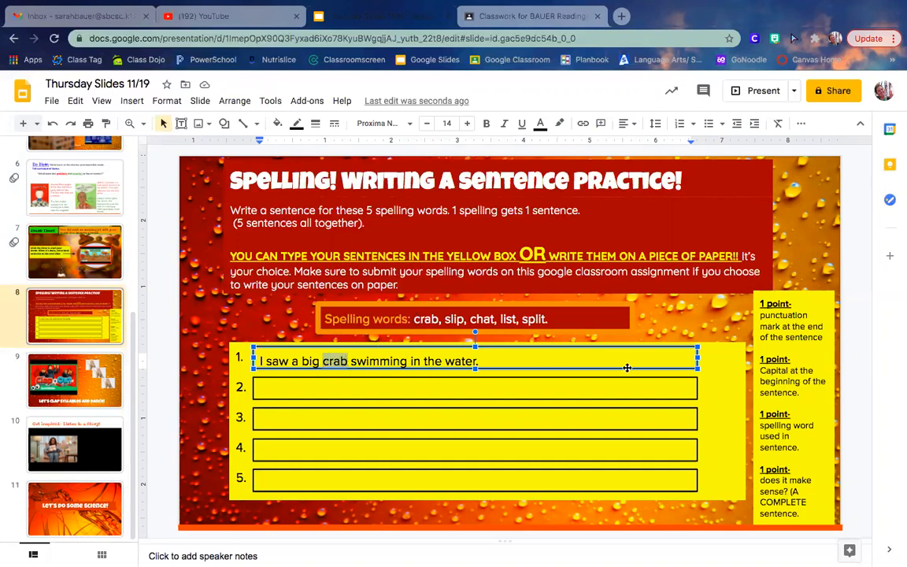
left_click(682, 309)
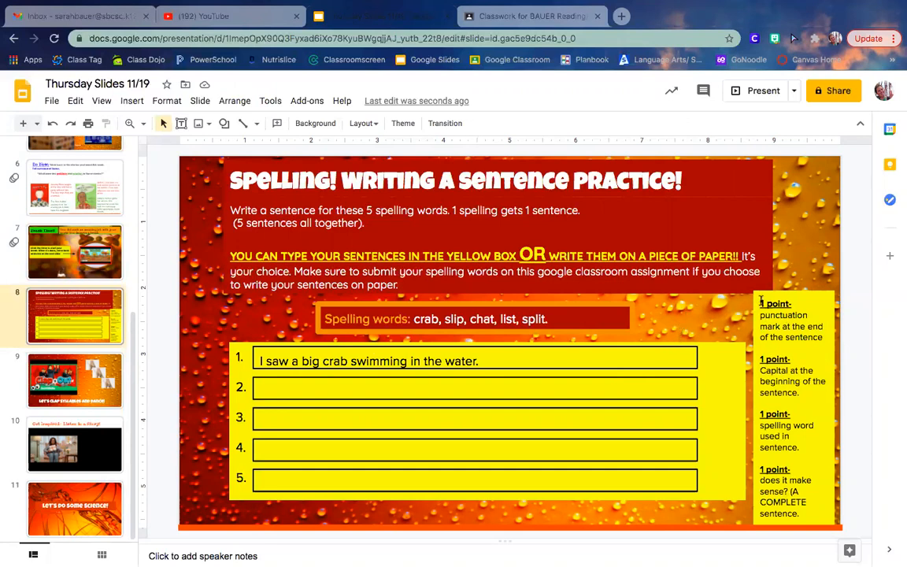
left_click(478, 361)
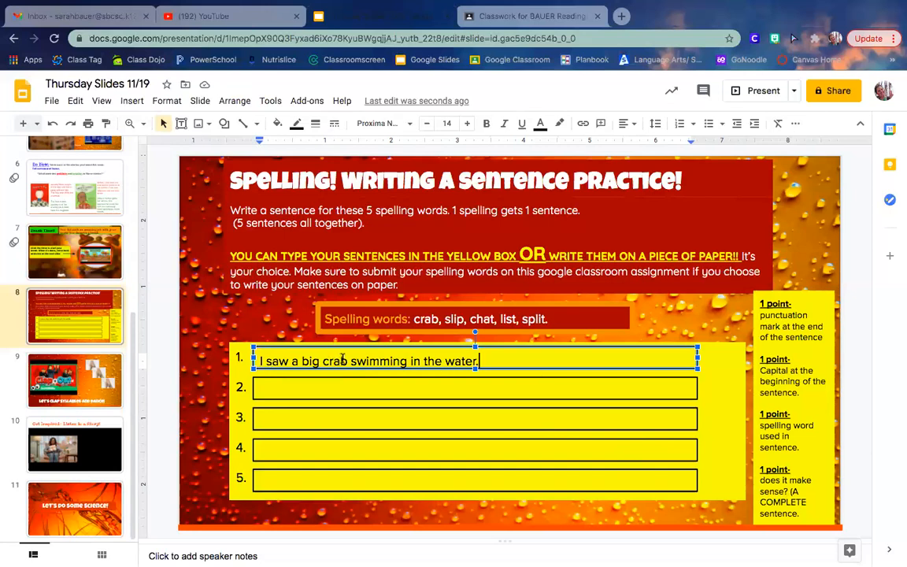
left_click_drag(348, 361, 322, 361)
left_click(417, 361)
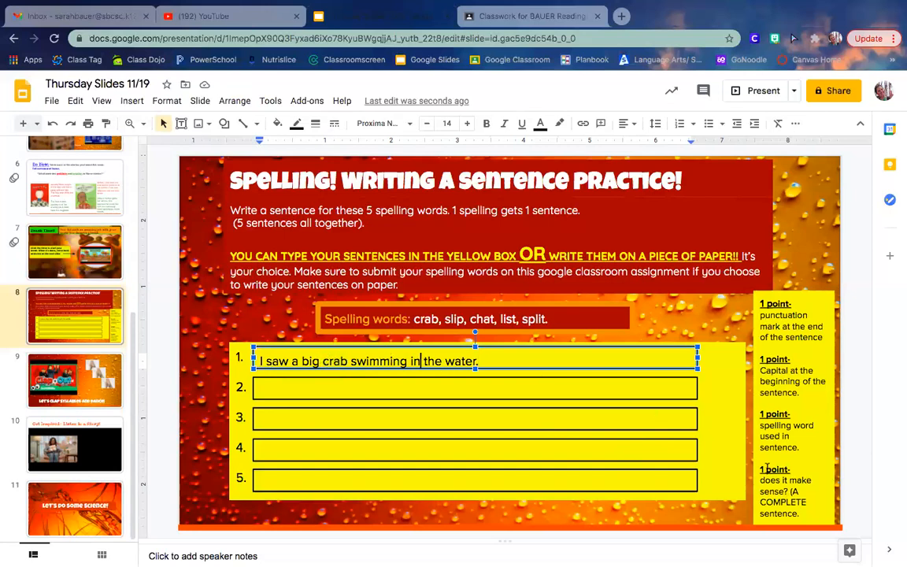